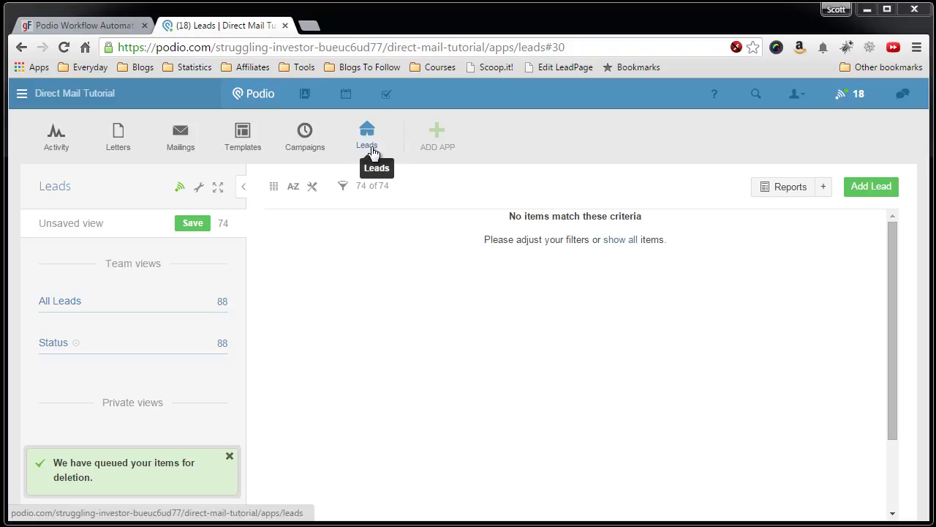
Step: Start an Excel import for the Leads app and upload Parsippany Cleaned.xls from the desktop
{"action": "left_click", "coordinate": [325, 136]}
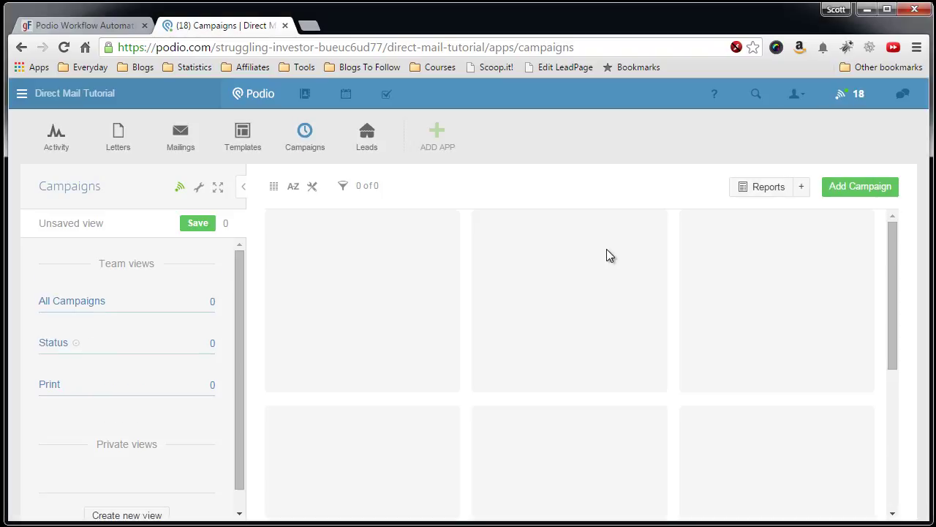
{"action": "left_click", "coordinate": [366, 145]}
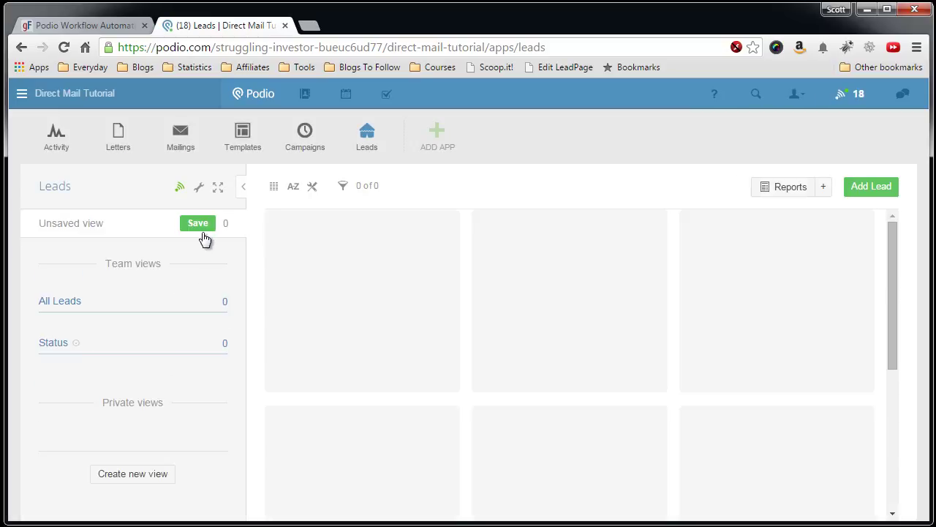
{"action": "left_click", "coordinate": [198, 188]}
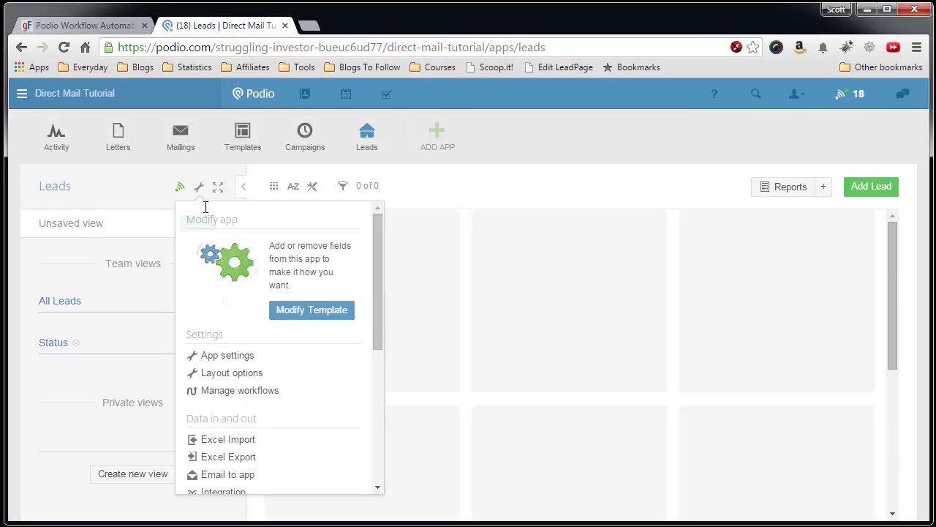
{"action": "left_click", "coordinate": [223, 440]}
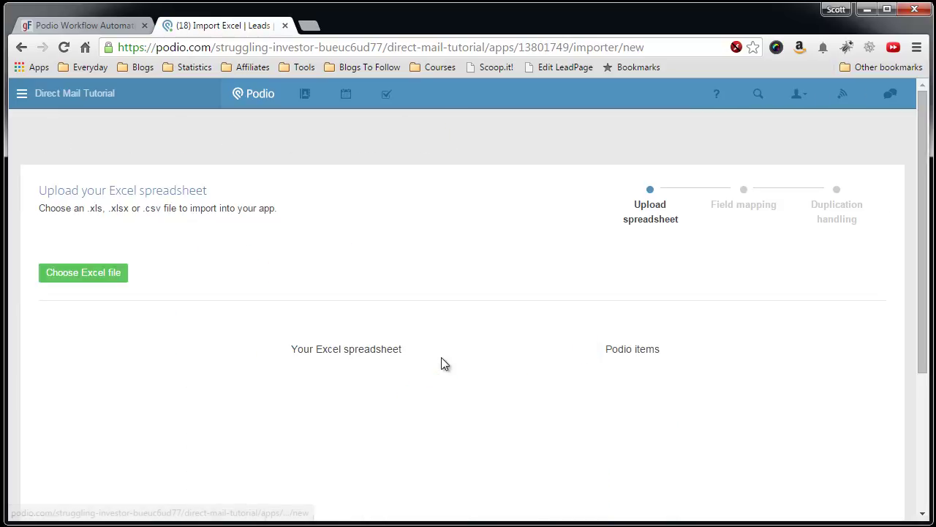
{"action": "left_click", "coordinate": [104, 274]}
{"action": "left_click", "coordinate": [432, 172]}
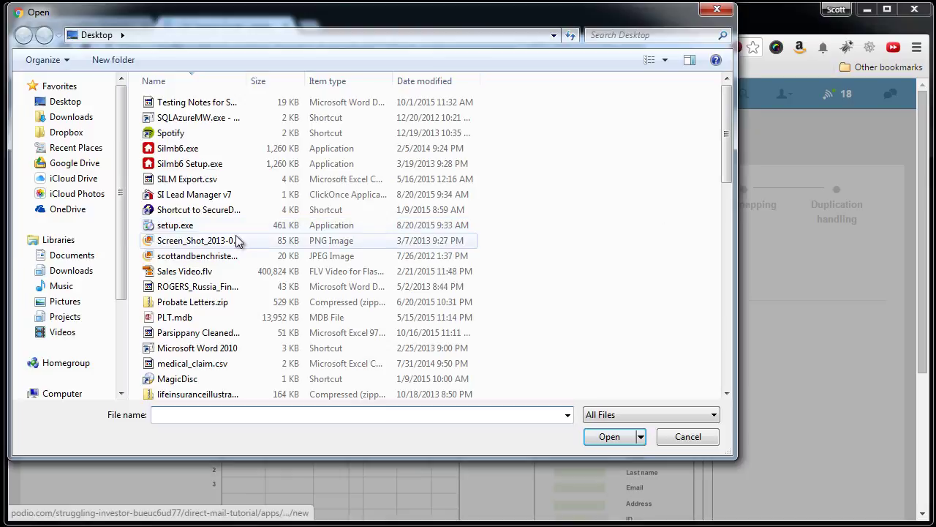
{"action": "left_click", "coordinate": [194, 333]}
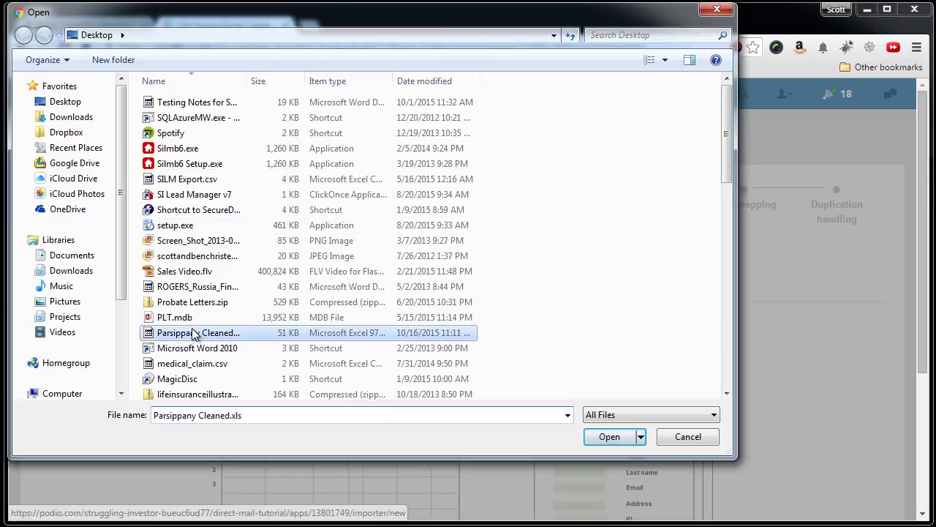
{"action": "double_click", "coordinate": [194, 333]}
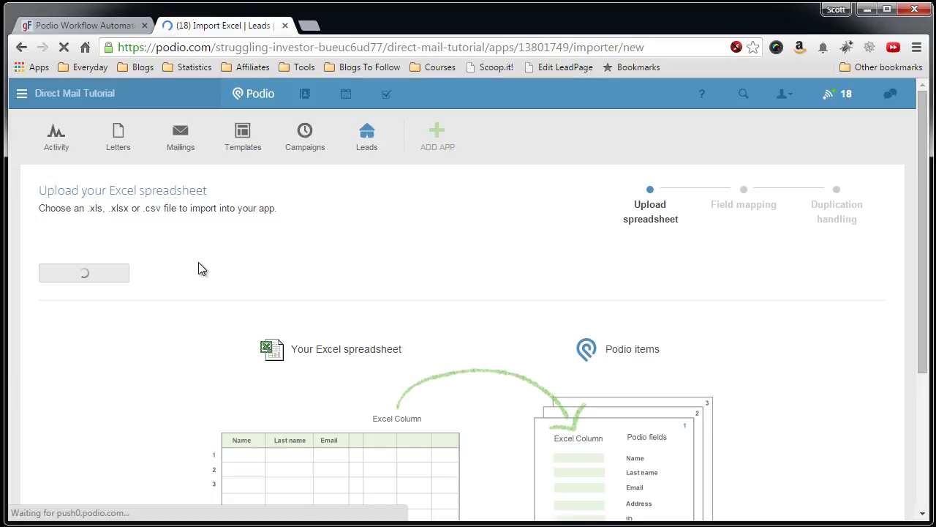
Step: Map the OWNER_LAST_NAME column to the First Name field and OWNER_FIRST_NAME to Last Name
{"action": "scroll", "coordinate": [193, 265], "scroll_direction": "down", "scroll_amount": 1}
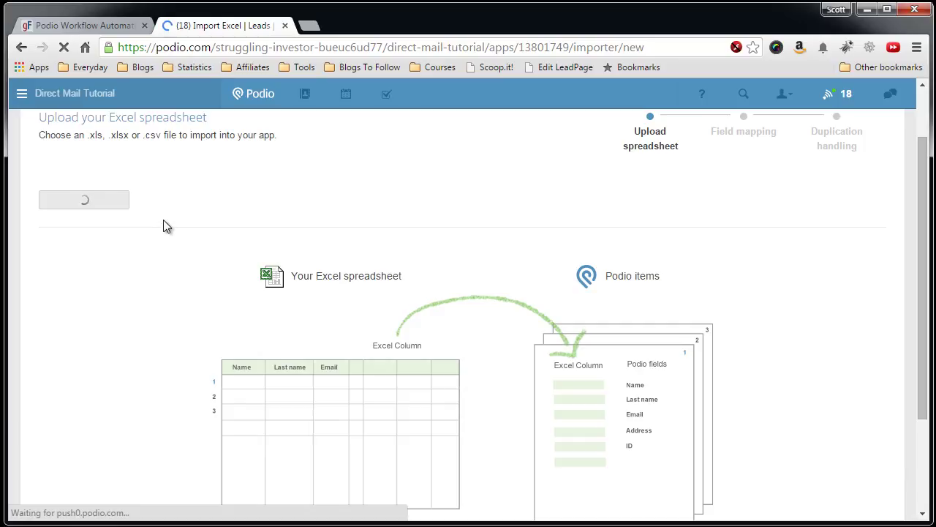
{"action": "scroll", "coordinate": [177, 269], "scroll_direction": "down", "scroll_amount": 2}
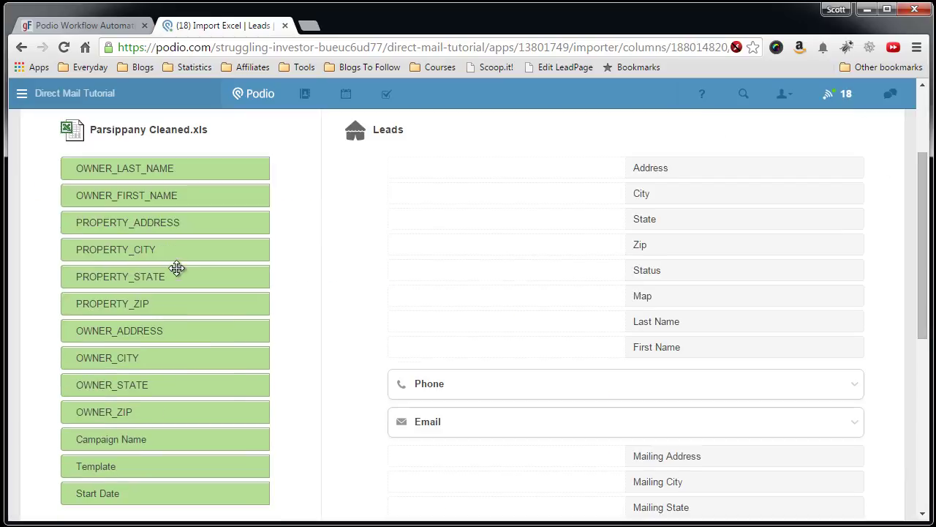
{"action": "left_click_drag", "start_coordinate": [192, 171], "coordinate": [468, 348]}
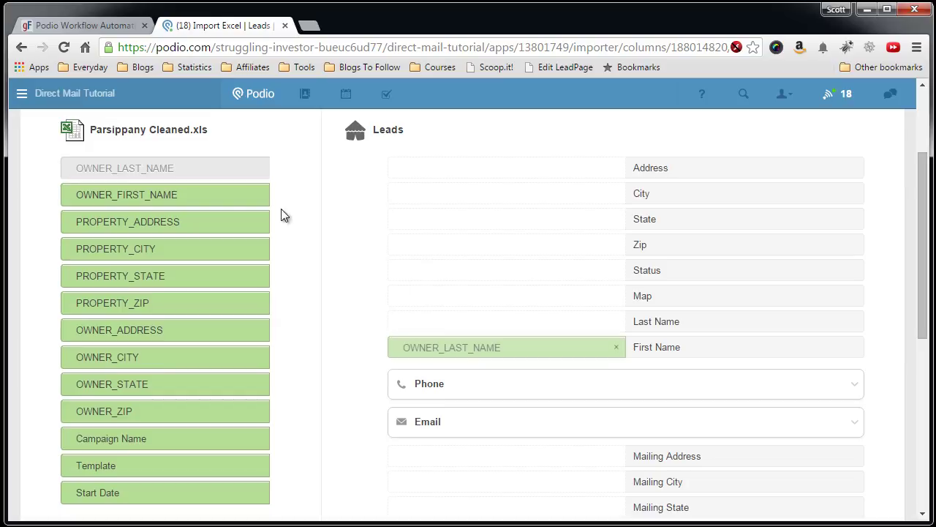
{"action": "left_click_drag", "start_coordinate": [250, 194], "coordinate": [516, 319]}
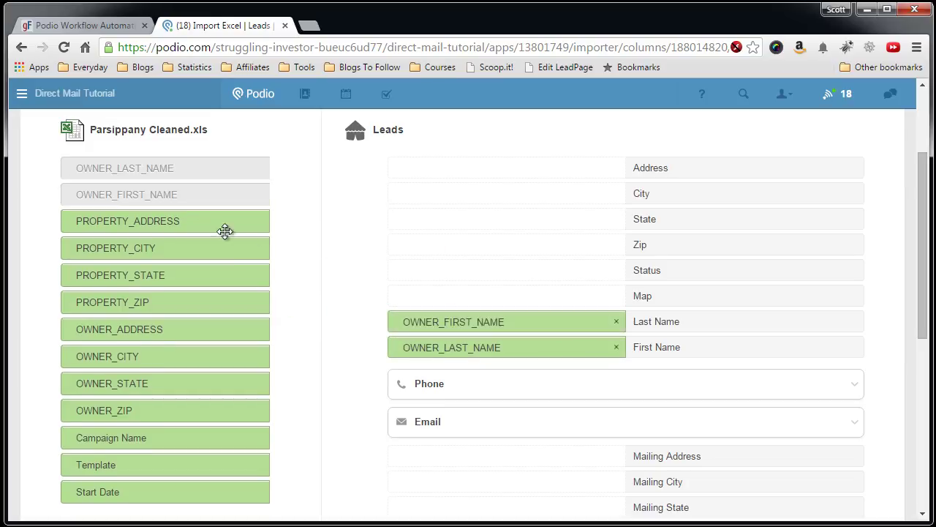
Step: Map the PROPERTY_ADDRESS, PROPERTY_CITY, PROPERTY_STATE and PROPERTY_ZIP columns to the lead's Address, City, State and Zip fields
{"action": "left_click_drag", "start_coordinate": [225, 232], "coordinate": [475, 194]}
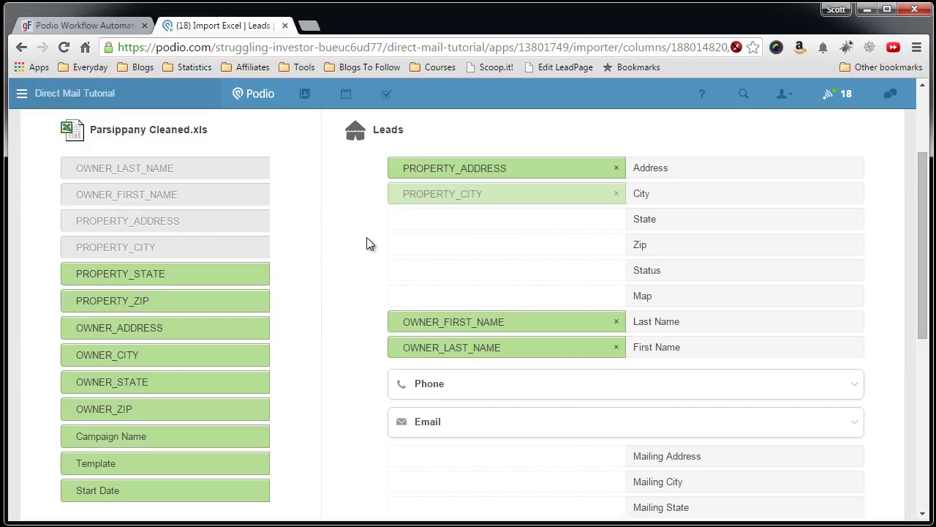
{"action": "left_click_drag", "start_coordinate": [240, 276], "coordinate": [468, 221]}
{"action": "left_click_drag", "start_coordinate": [268, 297], "coordinate": [497, 246]}
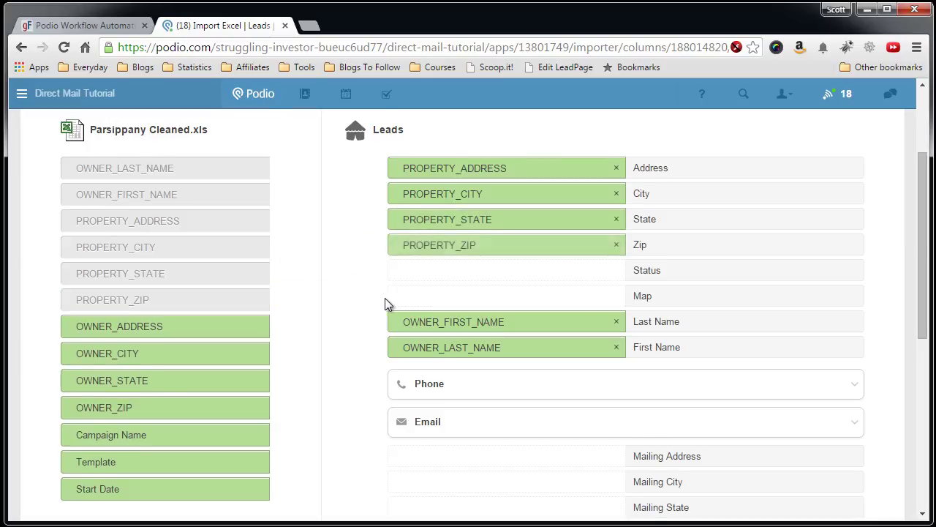
Step: Map the OWNER_ADDRESS, OWNER_CITY, OWNER_STATE and OWNER_ZIP columns to Mailing Address, Mailing City, Mailing State and Mailing Zip
{"action": "scroll", "coordinate": [386, 299], "scroll_direction": "down", "scroll_amount": 2}
{"action": "left_click_drag", "start_coordinate": [181, 188], "coordinate": [505, 311]}
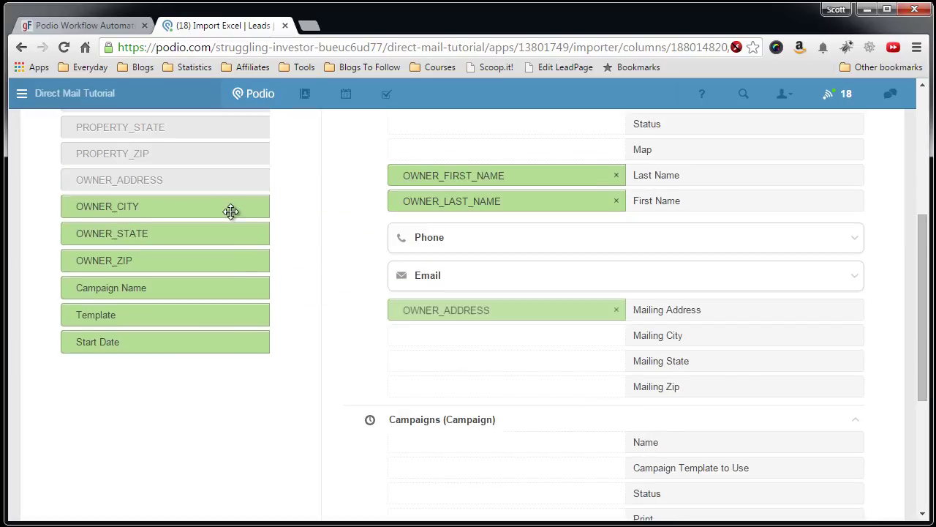
{"action": "left_click_drag", "start_coordinate": [230, 211], "coordinate": [454, 335]}
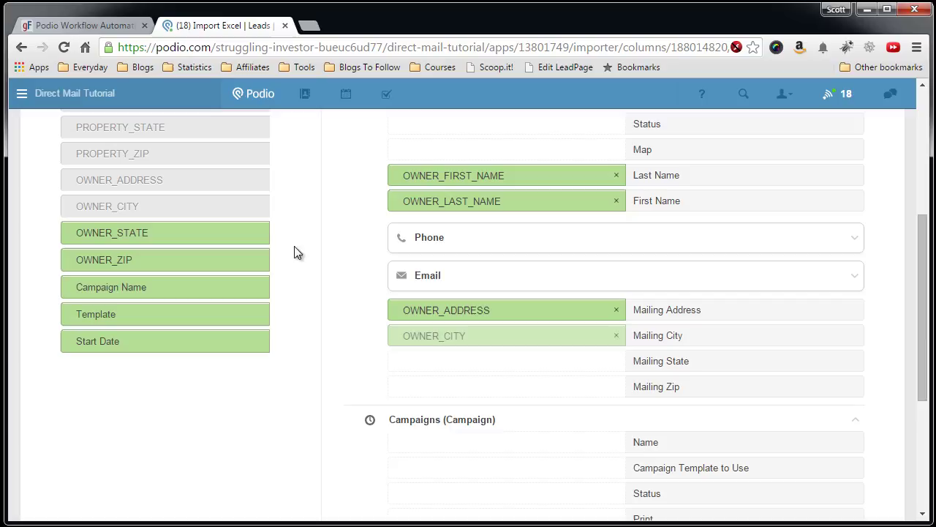
{"action": "left_click_drag", "start_coordinate": [249, 234], "coordinate": [560, 358]}
{"action": "left_click_drag", "start_coordinate": [234, 253], "coordinate": [505, 385]}
Step: Map the Campaign Name, Template and Start Date columns to the linked campaign's Name, Campaign Template to Use and Start date fields
{"action": "scroll", "coordinate": [329, 324], "scroll_direction": "down", "scroll_amount": 3}
{"action": "scroll", "coordinate": [356, 300], "scroll_direction": "up", "scroll_amount": 1}
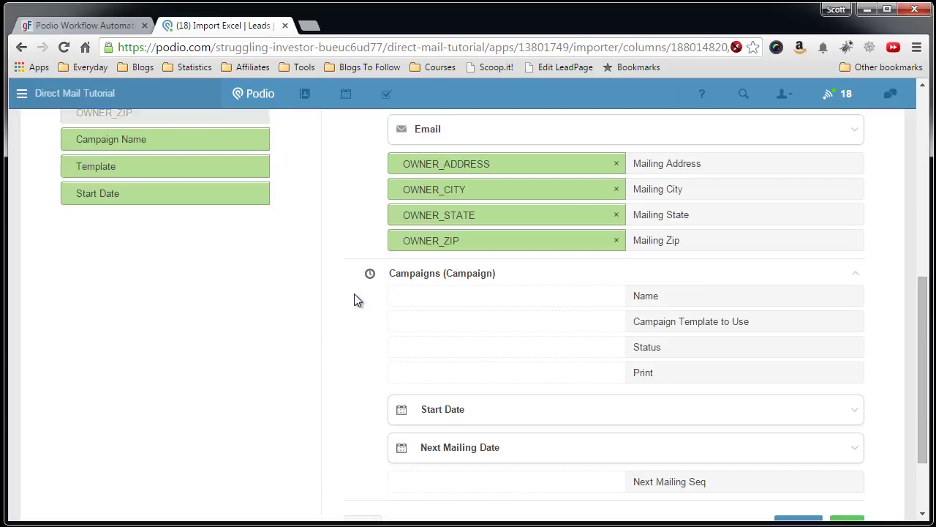
{"action": "left_click_drag", "start_coordinate": [209, 144], "coordinate": [479, 307]}
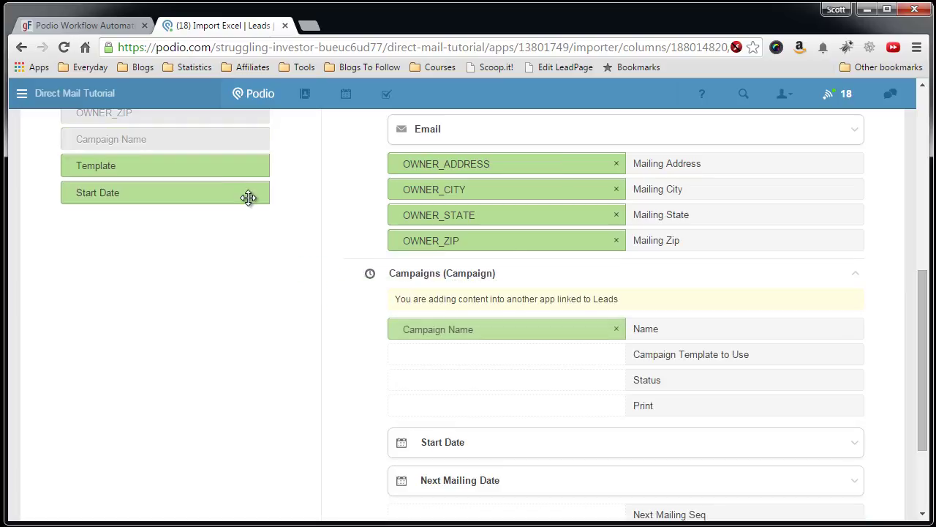
{"action": "left_click_drag", "start_coordinate": [226, 171], "coordinate": [488, 354]}
{"action": "left_click_drag", "start_coordinate": [210, 195], "coordinate": [516, 445]}
{"action": "scroll", "coordinate": [505, 439], "scroll_direction": "down", "scroll_amount": 1}
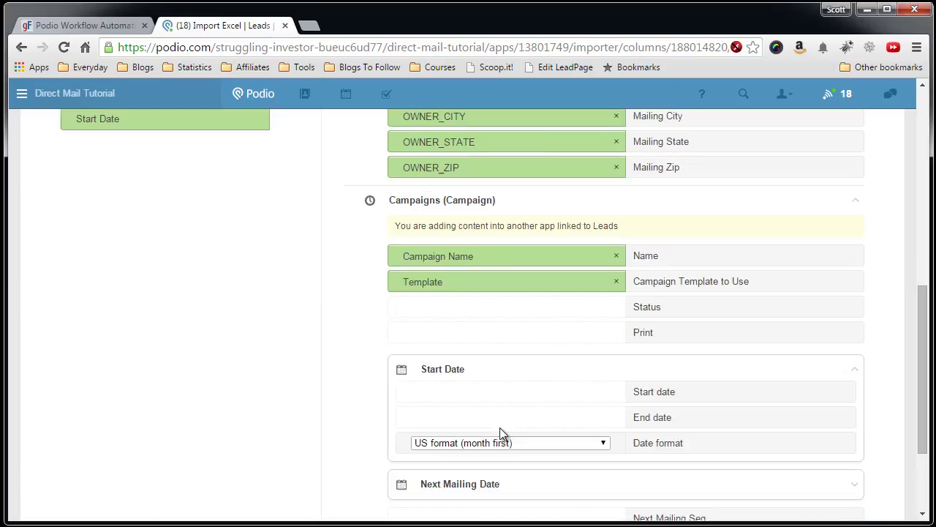
{"action": "scroll", "coordinate": [209, 132], "scroll_direction": "down", "scroll_amount": 1}
{"action": "scroll", "coordinate": [211, 149], "scroll_direction": "up", "scroll_amount": 1}
{"action": "left_click_drag", "start_coordinate": [208, 129], "coordinate": [526, 399]}
Step: Continue to duplication handling, add City as a key for detecting duplicate leads, and import all rows
{"action": "scroll", "coordinate": [372, 367], "scroll_direction": "down", "scroll_amount": 2}
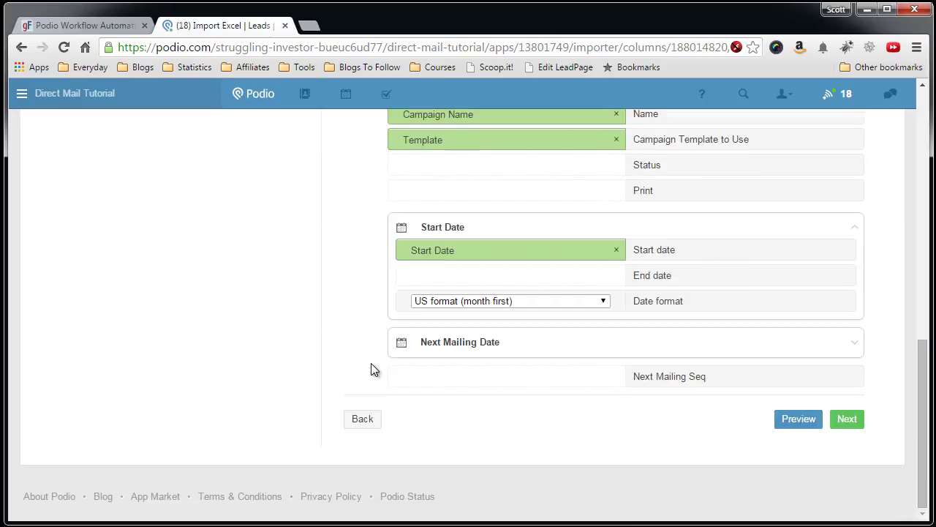
{"action": "left_click", "coordinate": [860, 423]}
{"action": "left_click", "coordinate": [671, 374]}
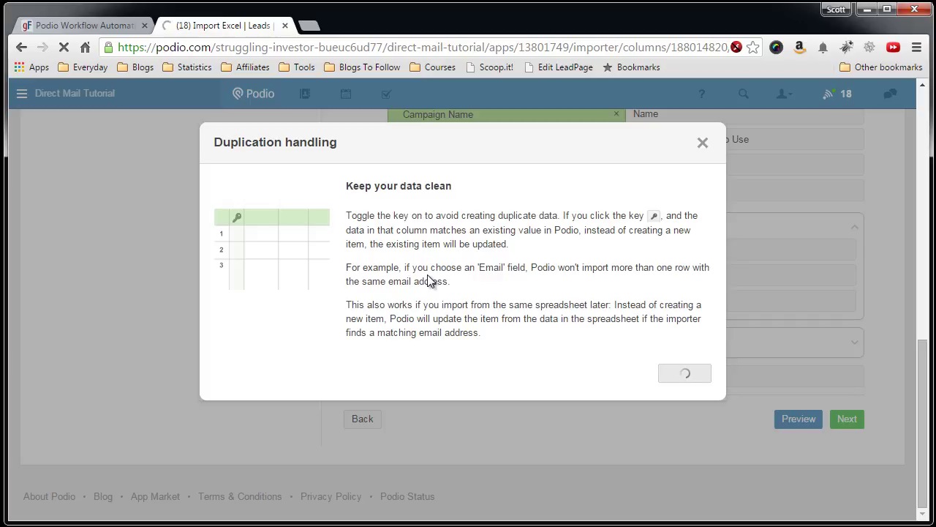
{"action": "scroll", "coordinate": [438, 276], "scroll_direction": "down", "scroll_amount": 1}
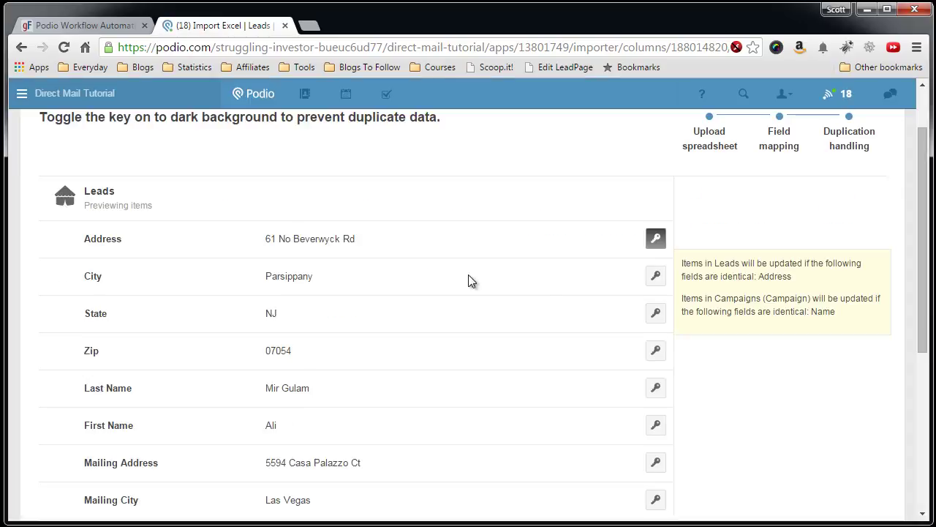
{"action": "left_click", "coordinate": [653, 278]}
{"action": "scroll", "coordinate": [570, 300], "scroll_direction": "down", "scroll_amount": 4}
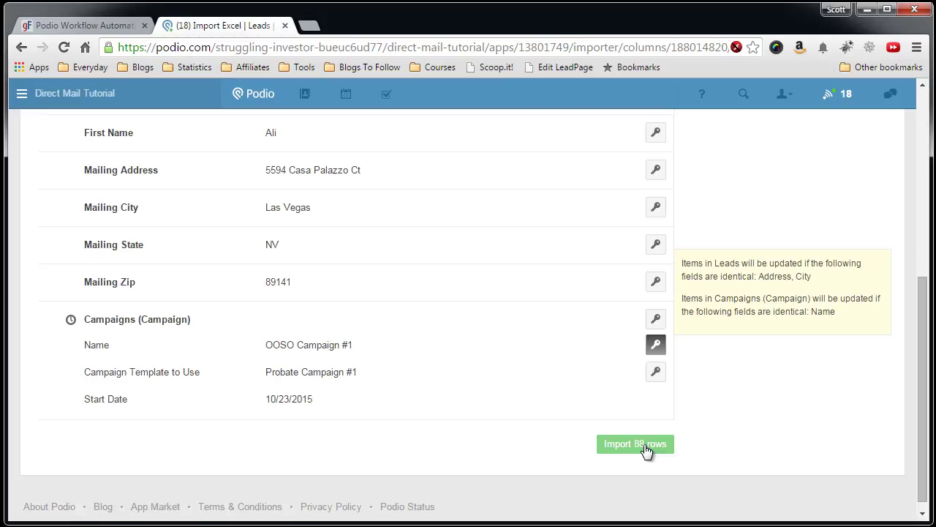
{"action": "left_click", "coordinate": [637, 444]}
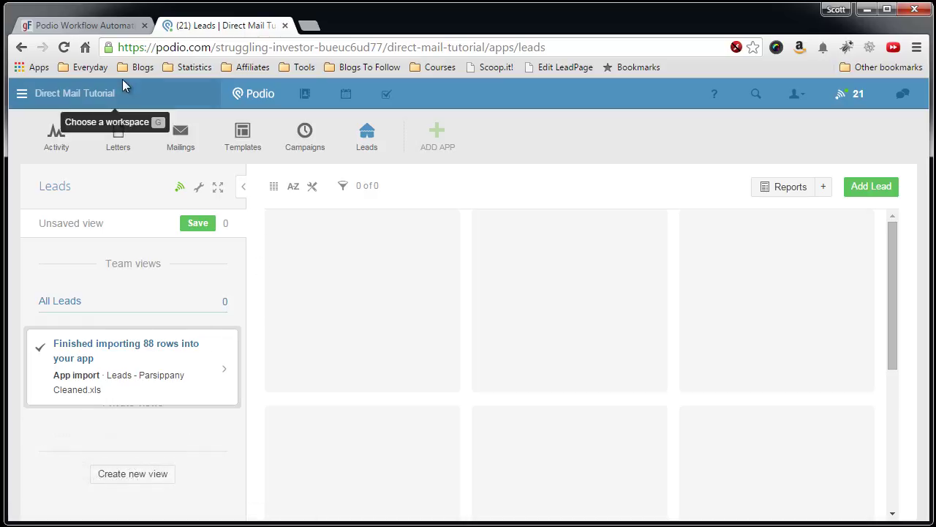
Step: Reload the leads list and examine the fields, task and related items of OOSO Campaign #1 in the Campaigns app
{"action": "left_click", "coordinate": [63, 46]}
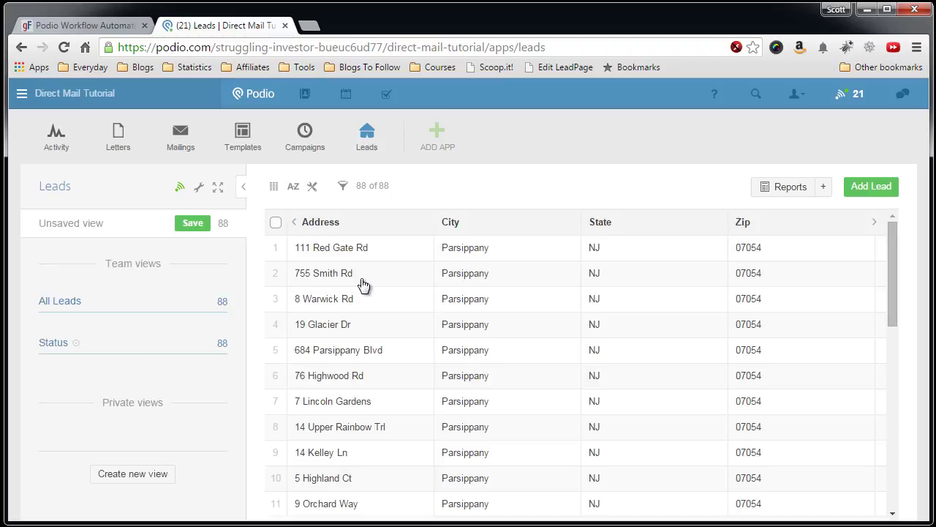
{"action": "left_click", "coordinate": [305, 145]}
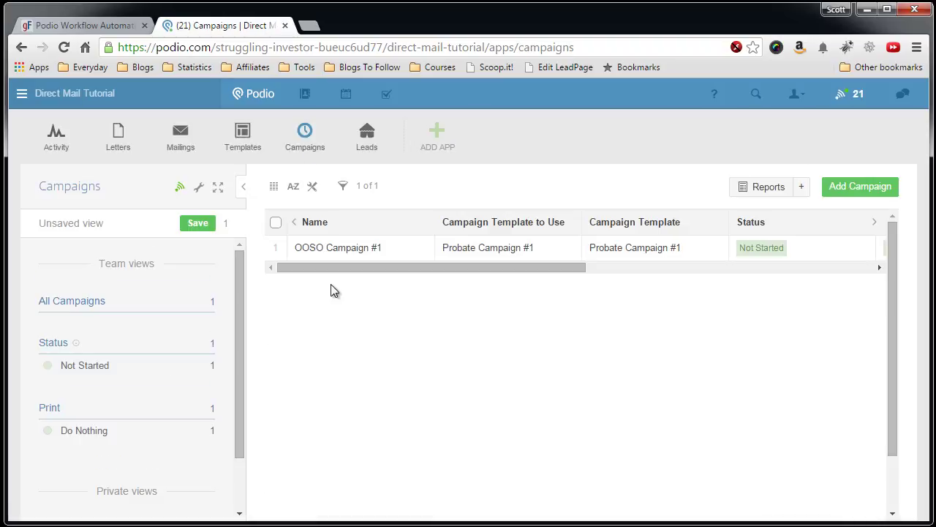
{"action": "left_click", "coordinate": [355, 254]}
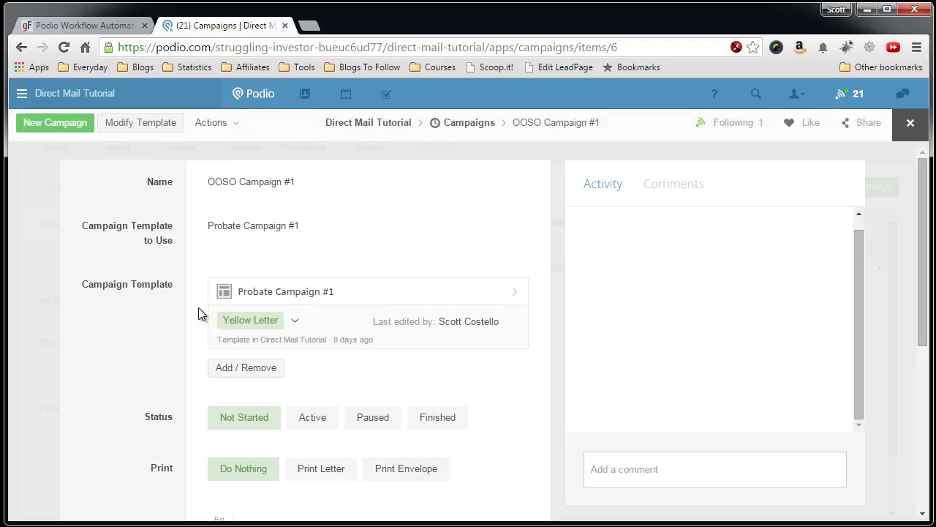
{"action": "scroll", "coordinate": [147, 249], "scroll_direction": "down", "scroll_amount": 2}
{"action": "scroll", "coordinate": [153, 231], "scroll_direction": "down", "scroll_amount": 2}
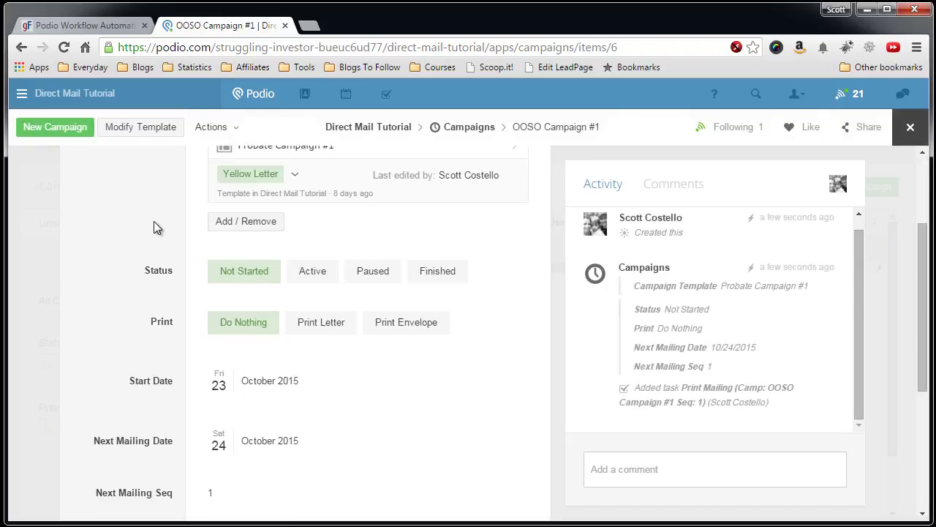
{"action": "scroll", "coordinate": [165, 242], "scroll_direction": "down", "scroll_amount": 4}
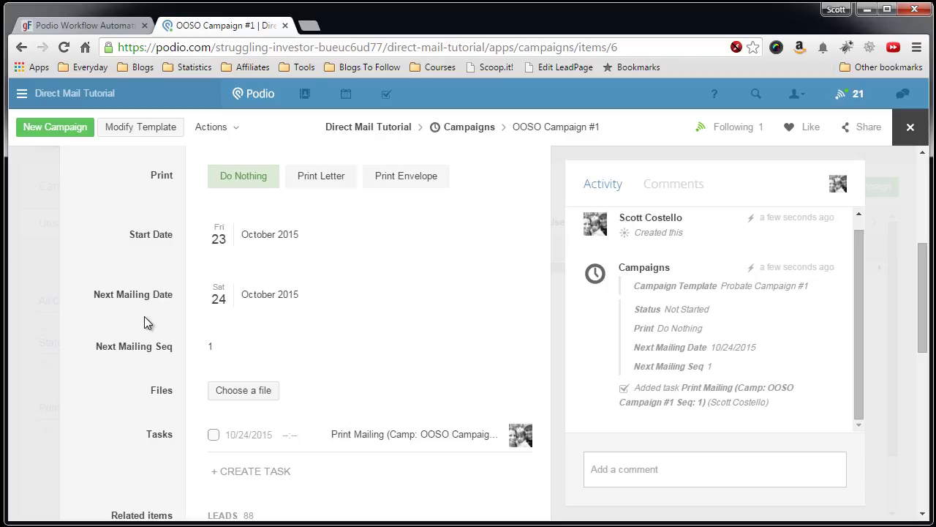
{"action": "scroll", "coordinate": [131, 241], "scroll_direction": "down", "scroll_amount": 2}
{"action": "scroll", "coordinate": [128, 236], "scroll_direction": "up", "scroll_amount": 2}
{"action": "scroll", "coordinate": [133, 268], "scroll_direction": "up", "scroll_amount": 4}
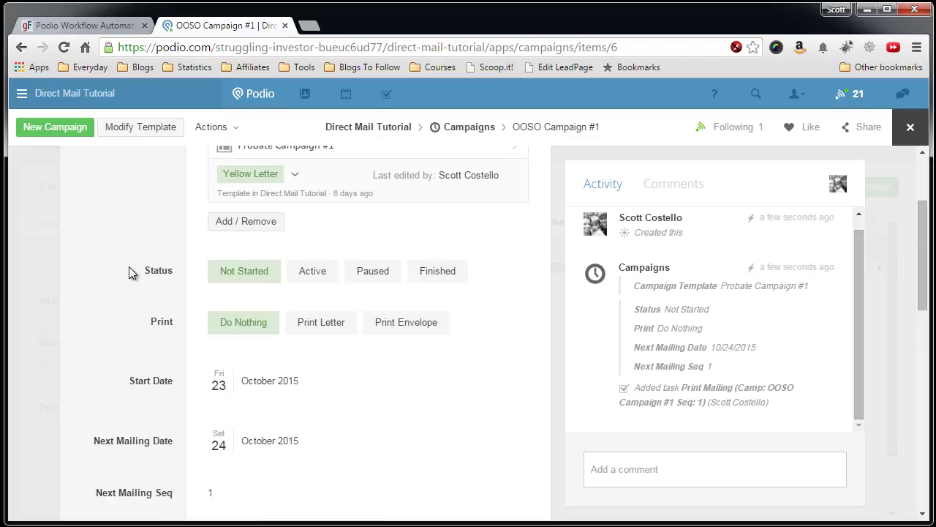
Step: Set the Print field of OOSO Campaign #1 to Print Letter
{"action": "scroll", "coordinate": [126, 265], "scroll_direction": "down", "scroll_amount": 2}
{"action": "left_click", "coordinate": [338, 250]}
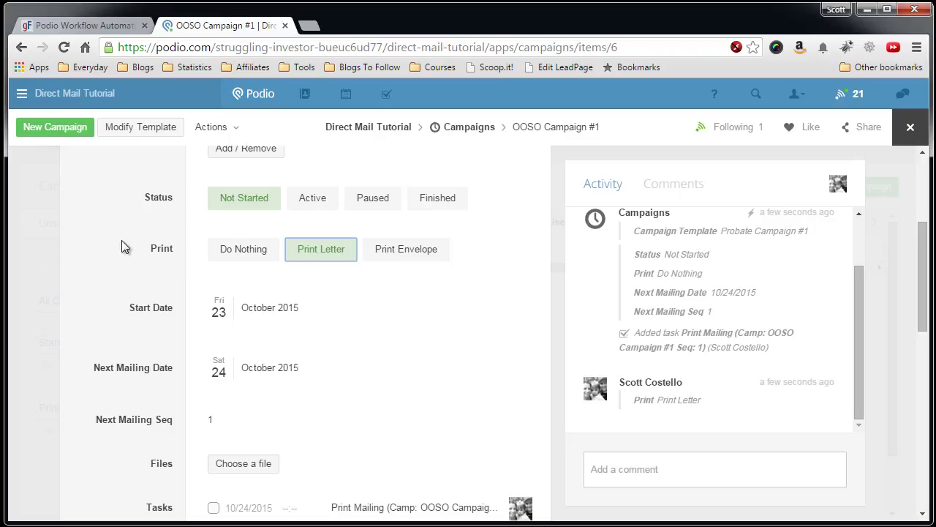
{"action": "scroll", "coordinate": [121, 245], "scroll_direction": "up", "scroll_amount": 1}
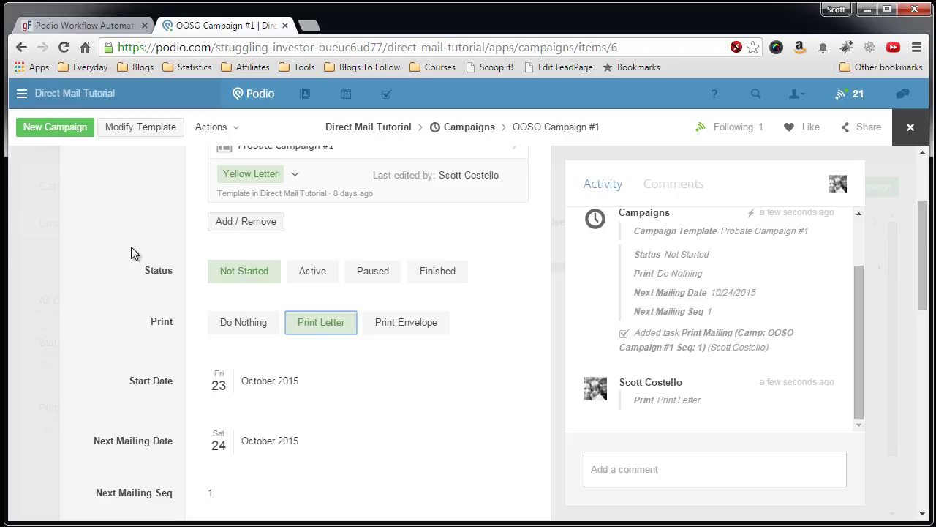
Step: Examine the campaign's related leads, mailing dates and Print Mailing task
{"action": "scroll", "coordinate": [128, 248], "scroll_direction": "down", "scroll_amount": 5}
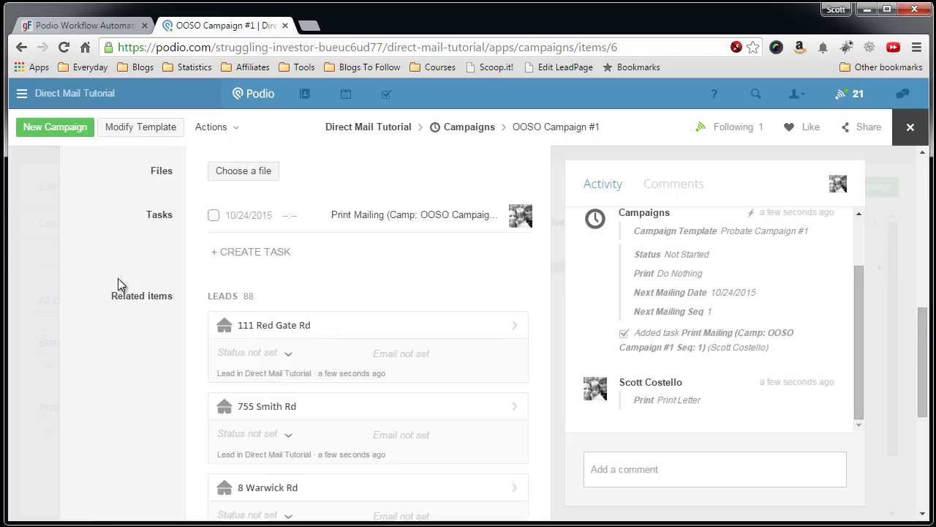
{"action": "scroll", "coordinate": [234, 236], "scroll_direction": "down", "scroll_amount": 1}
{"action": "scroll", "coordinate": [234, 393], "scroll_direction": "down", "scroll_amount": 3}
{"action": "scroll", "coordinate": [234, 393], "scroll_direction": "up", "scroll_amount": 3}
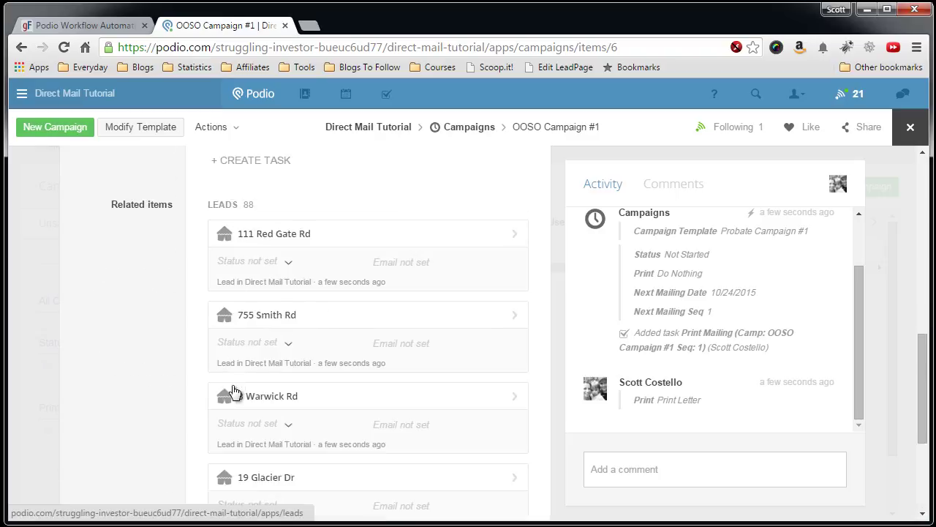
{"action": "scroll", "coordinate": [234, 393], "scroll_direction": "up", "scroll_amount": 3}
{"action": "scroll", "coordinate": [139, 329], "scroll_direction": "up", "scroll_amount": 2}
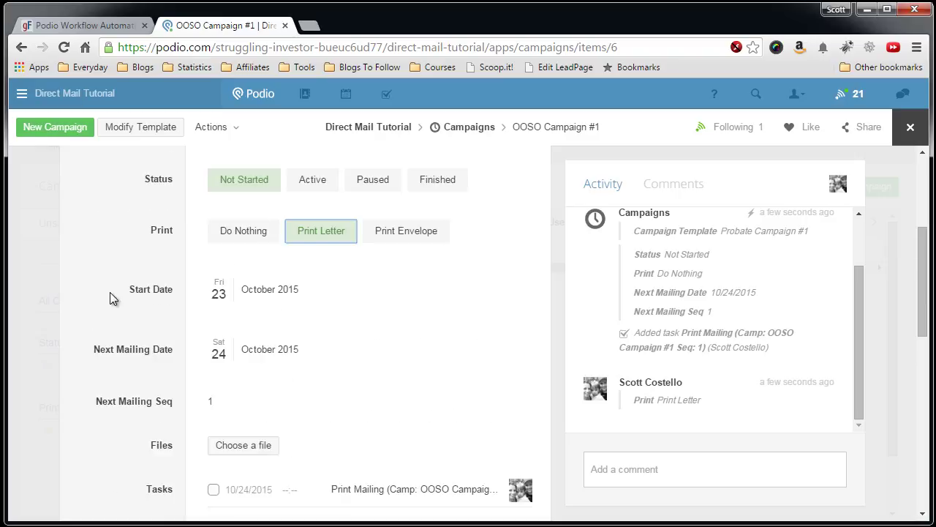
{"action": "scroll", "coordinate": [113, 298], "scroll_direction": "down", "scroll_amount": 1}
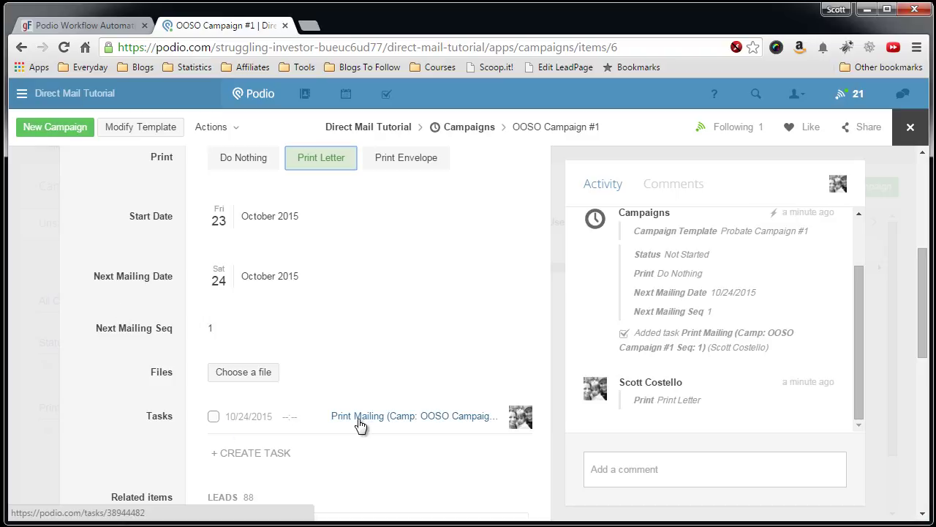
Step: Mark the Print Mailing task due 10/24/2015 as complete and reload the OOSO Campaign #1 page
{"action": "left_click", "coordinate": [214, 418]}
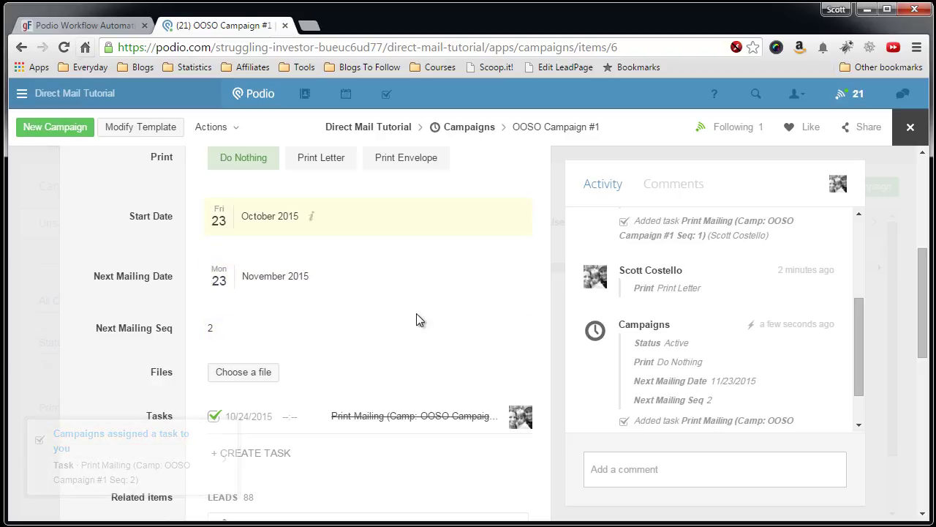
{"action": "scroll", "coordinate": [856, 388], "scroll_direction": "down", "scroll_amount": 1}
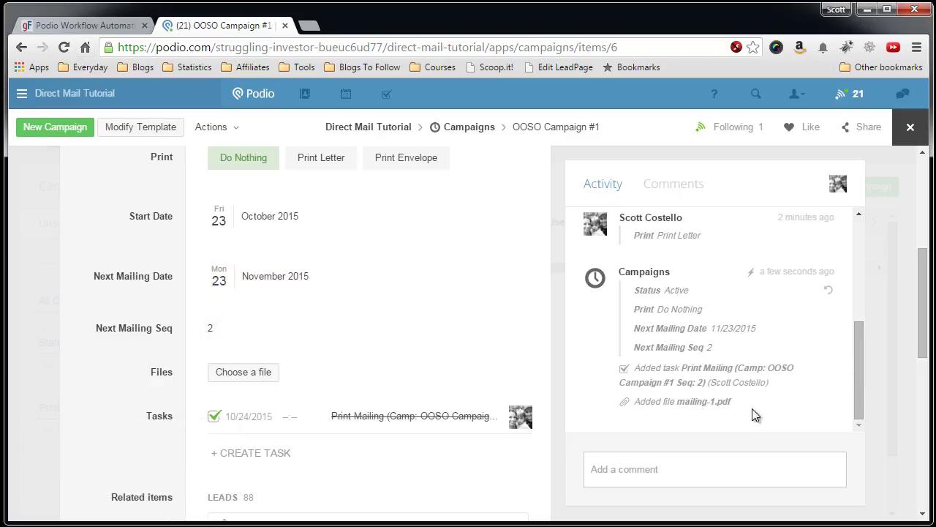
{"action": "left_click", "coordinate": [63, 48]}
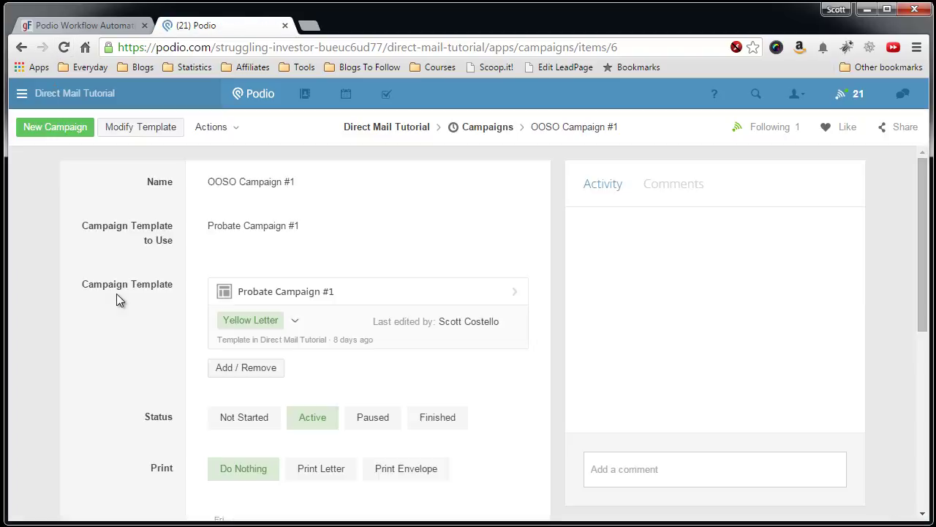
Step: Open the campaign's attached mailing-1.pdf, examine the merged letters, and close it to return to the campaign's fields
{"action": "scroll", "coordinate": [117, 294], "scroll_direction": "down", "scroll_amount": 7}
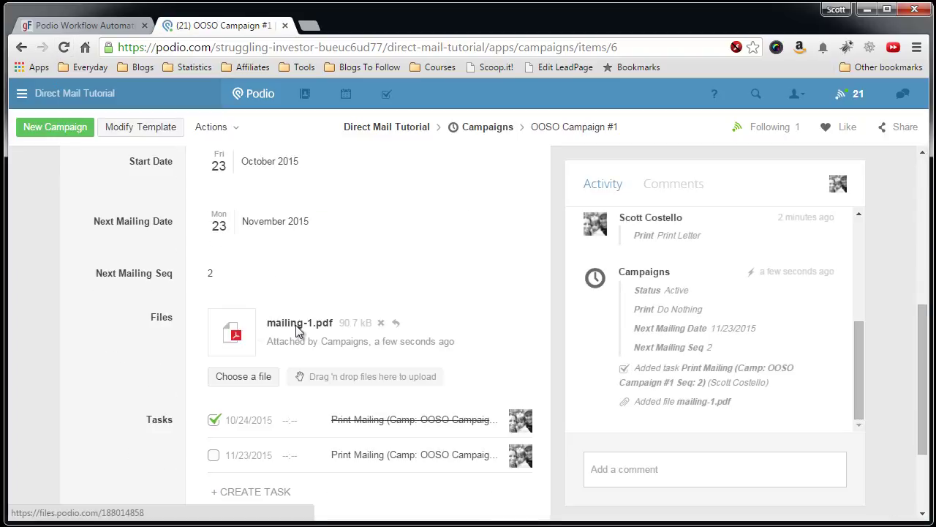
{"action": "scroll", "coordinate": [163, 383], "scroll_direction": "down", "scroll_amount": 1}
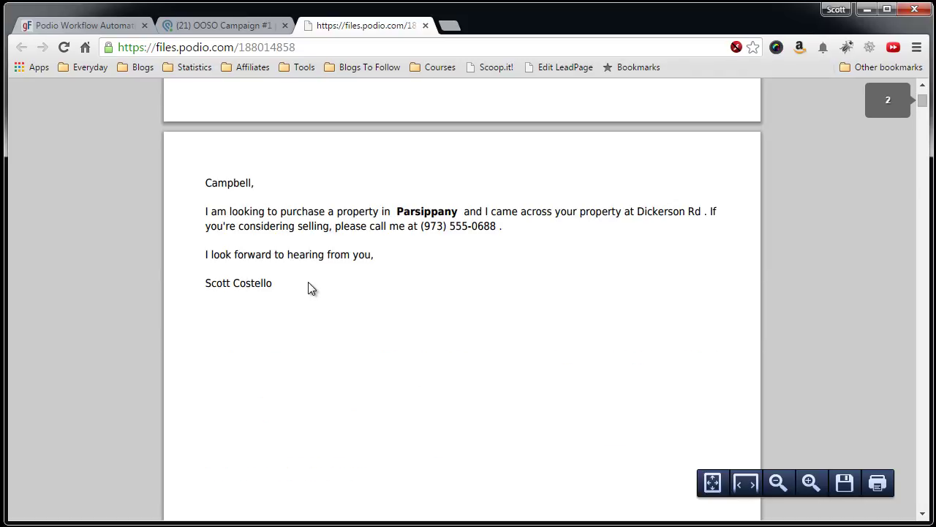
{"action": "scroll", "coordinate": [270, 238], "scroll_direction": "down", "scroll_amount": 3}
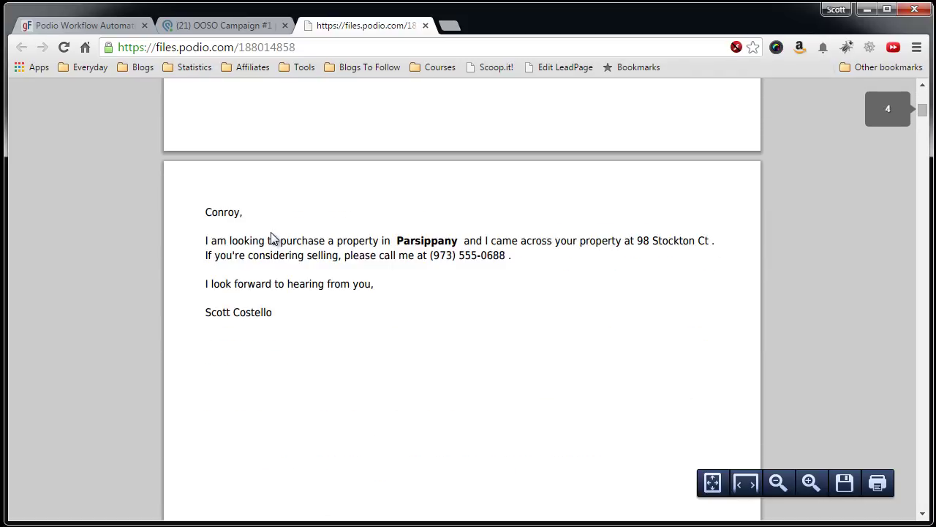
{"action": "left_click", "coordinate": [425, 26]}
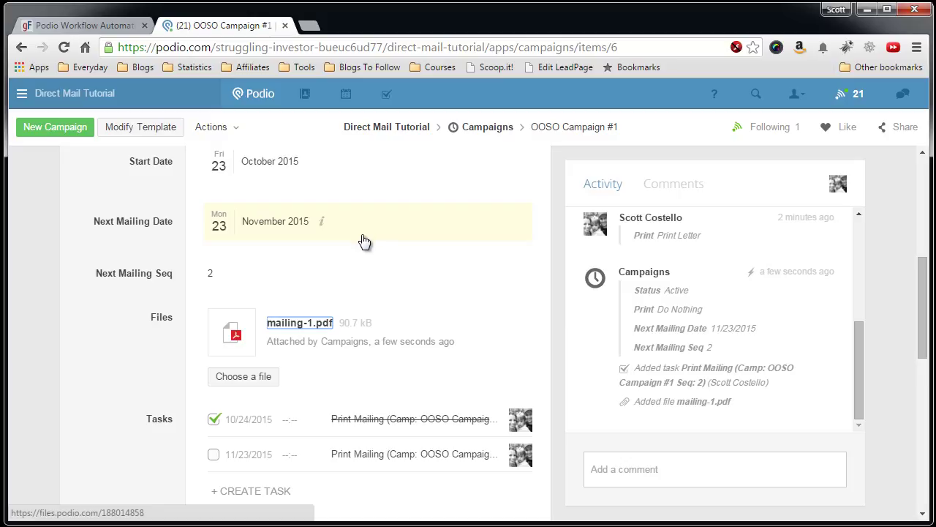
{"action": "scroll", "coordinate": [363, 242], "scroll_direction": "up", "scroll_amount": 2}
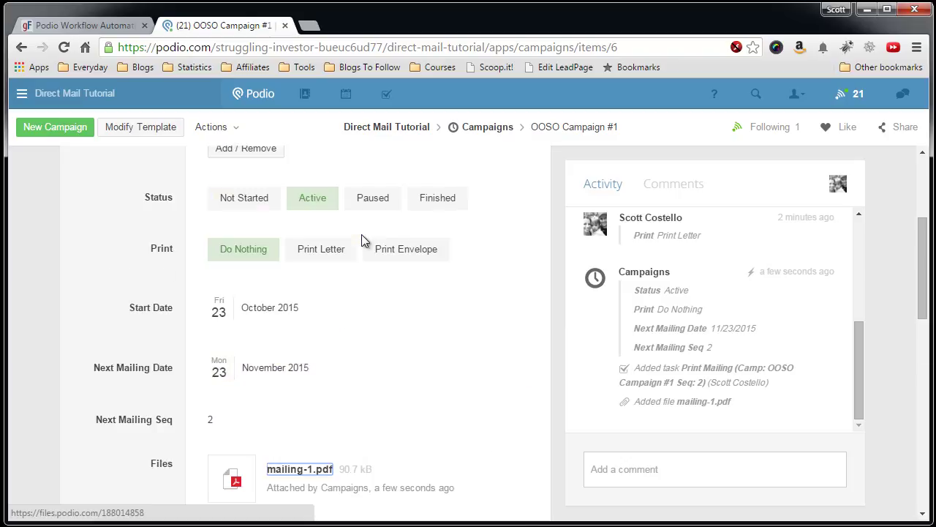